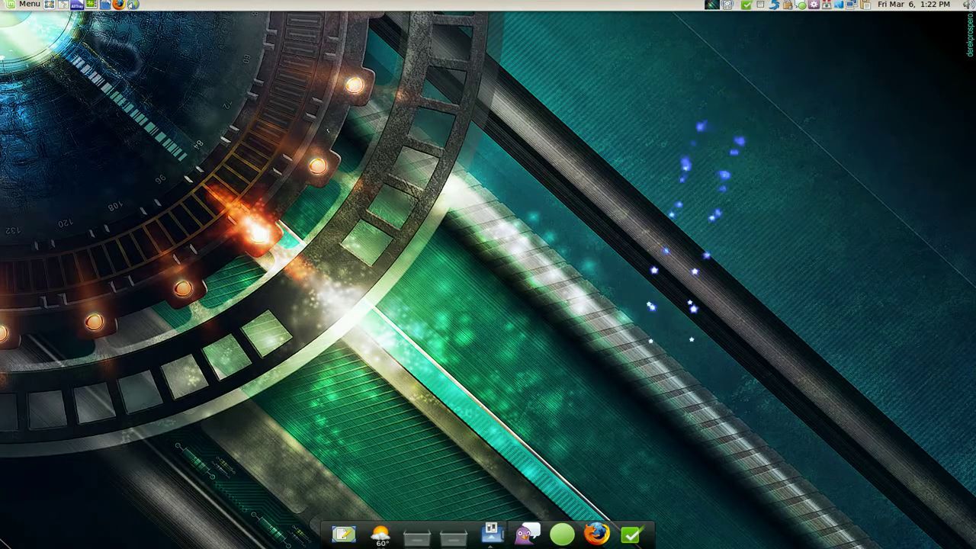
Open Tasque and add a new task named "A Meeting".
click(632, 531)
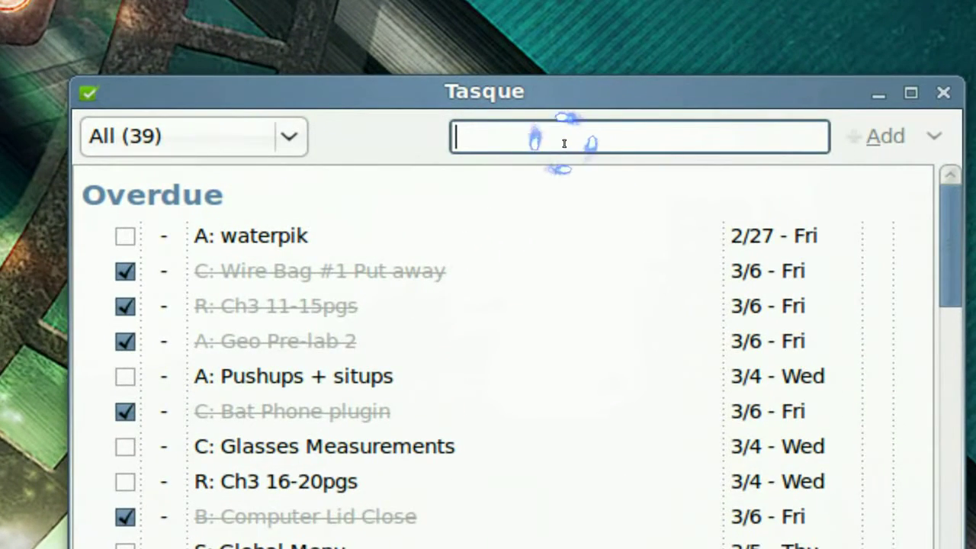
text(A Meeting)
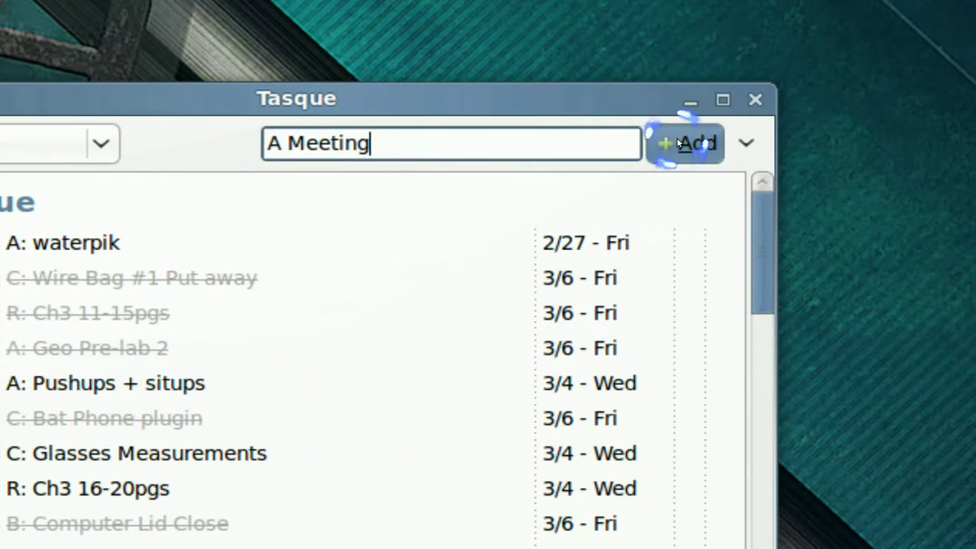
click(678, 143)
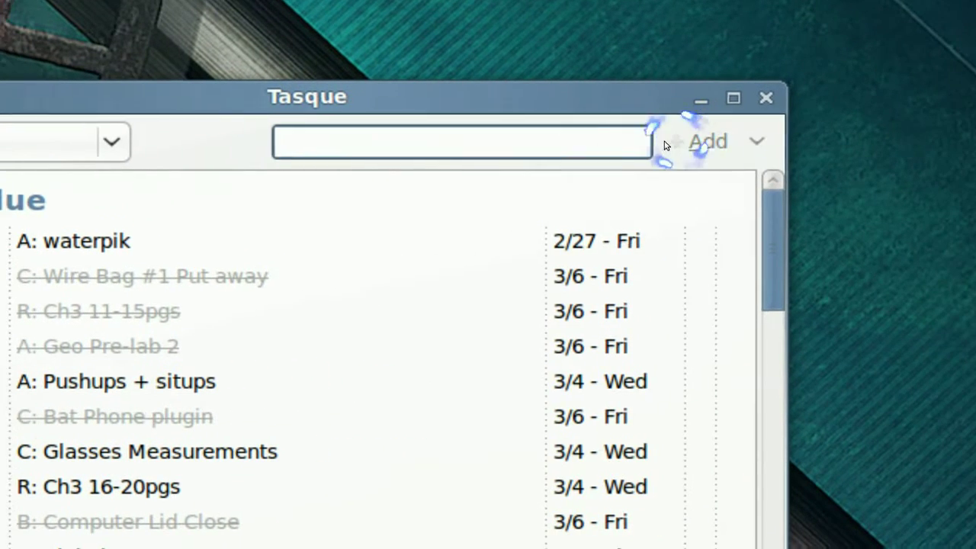
Find the "A Meeting" task under Future and view its due date choices without picking one.
scroll(424, 290, down, 3)
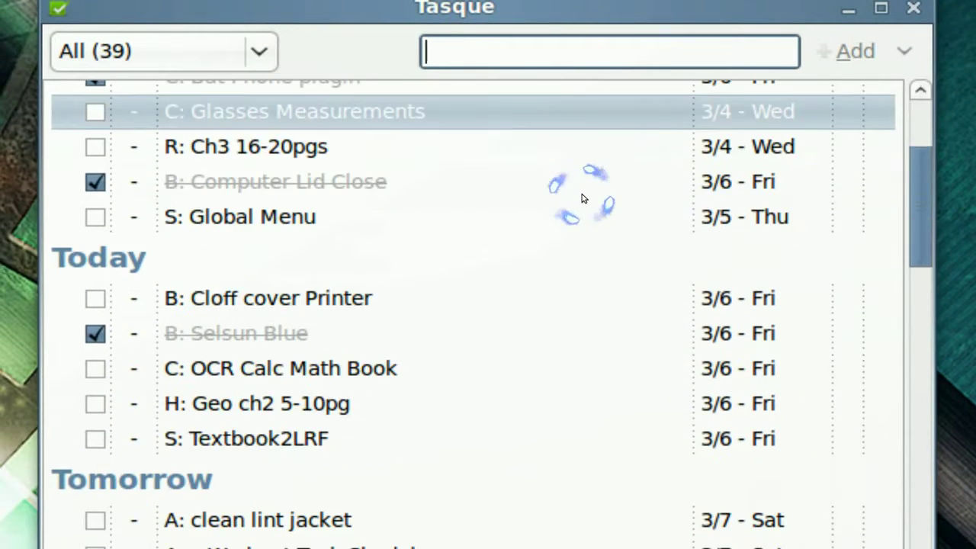
scroll(582, 197, down, 6)
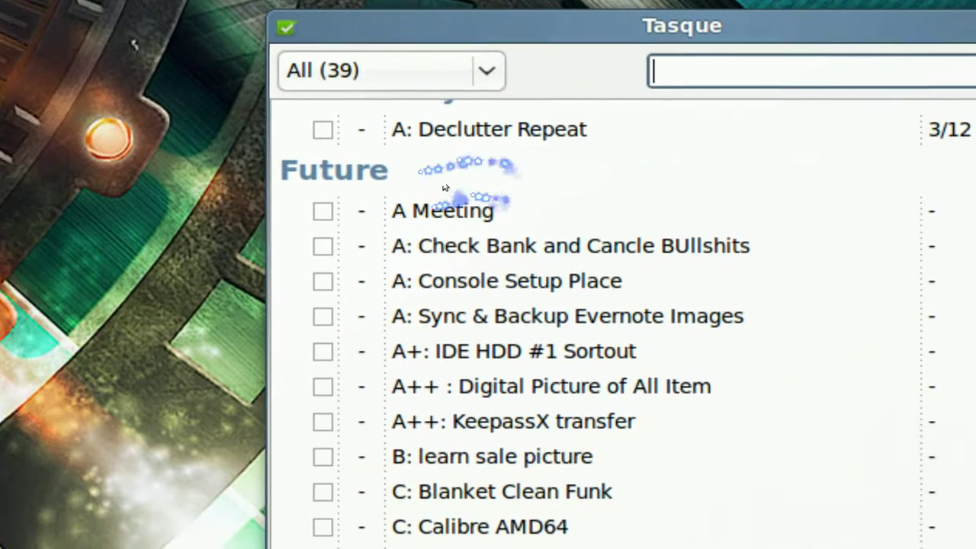
click(572, 213)
click(884, 236)
click(641, 189)
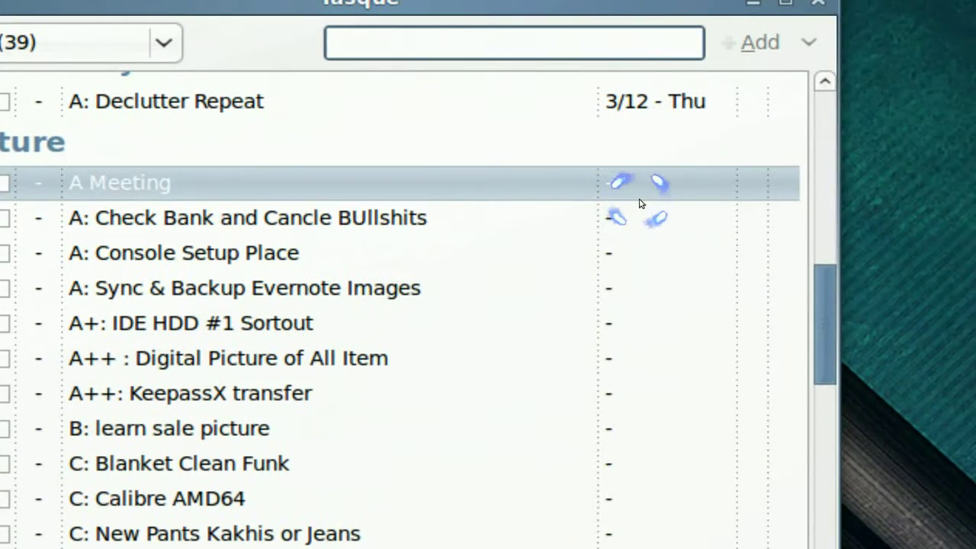
click(648, 186)
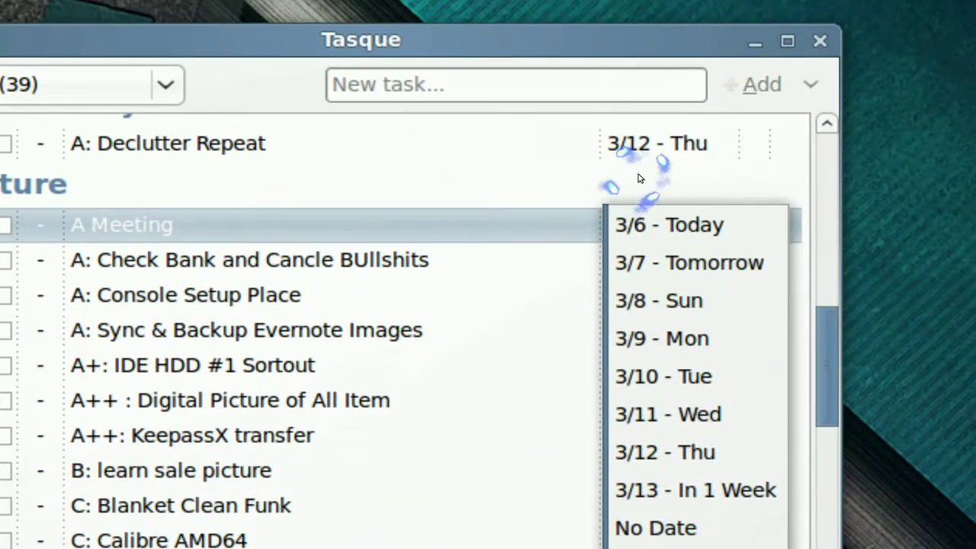
click(639, 178)
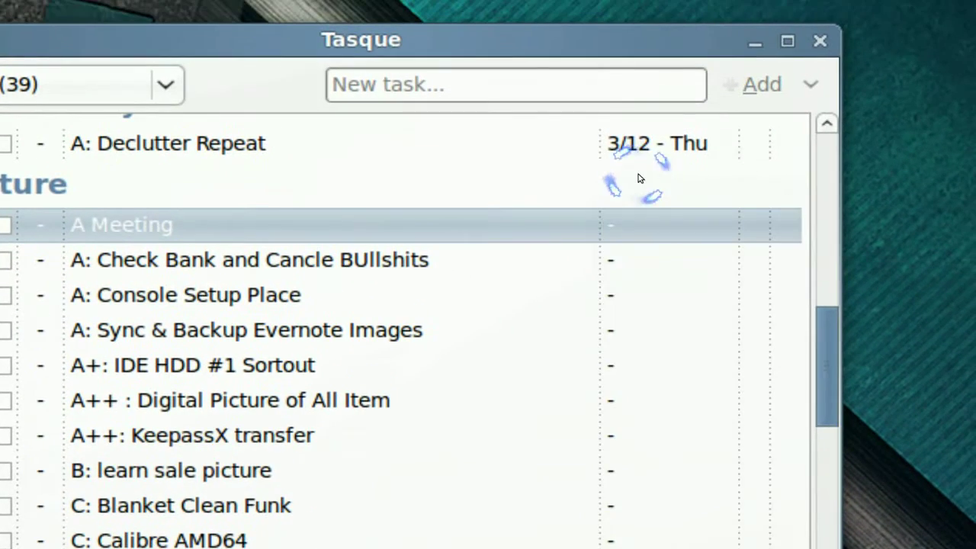
Add a birthday task with its due date written in the task text as "Bday 3.15".
click(518, 87)
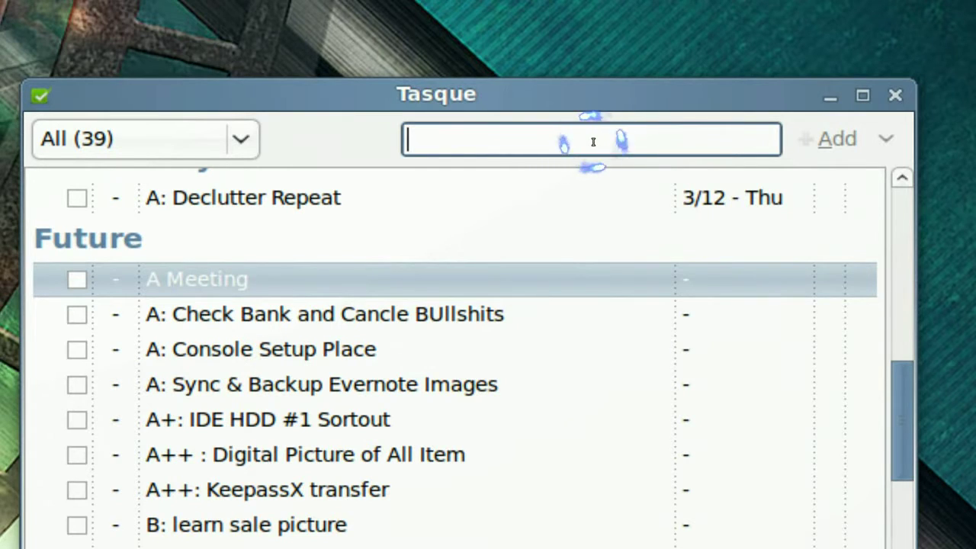
text(Bday)
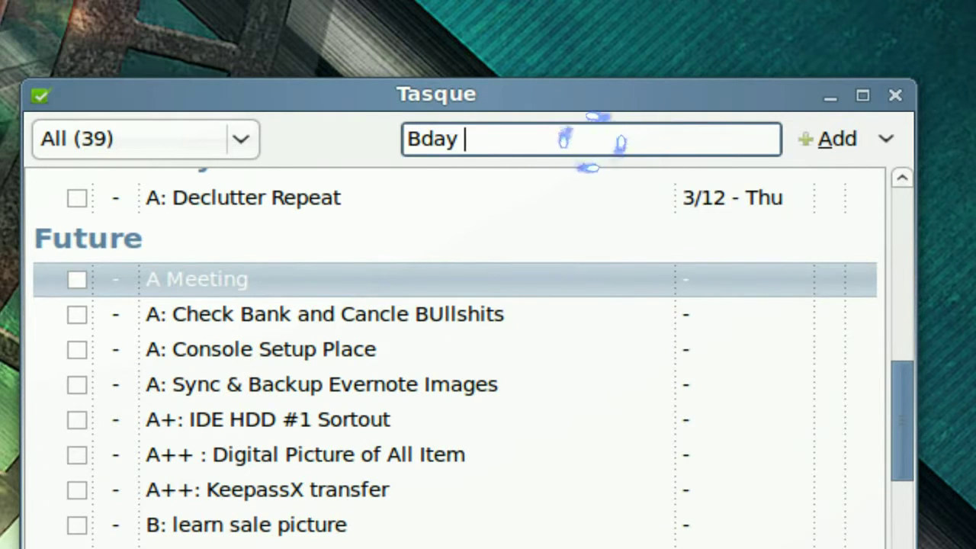
text( 3.1)
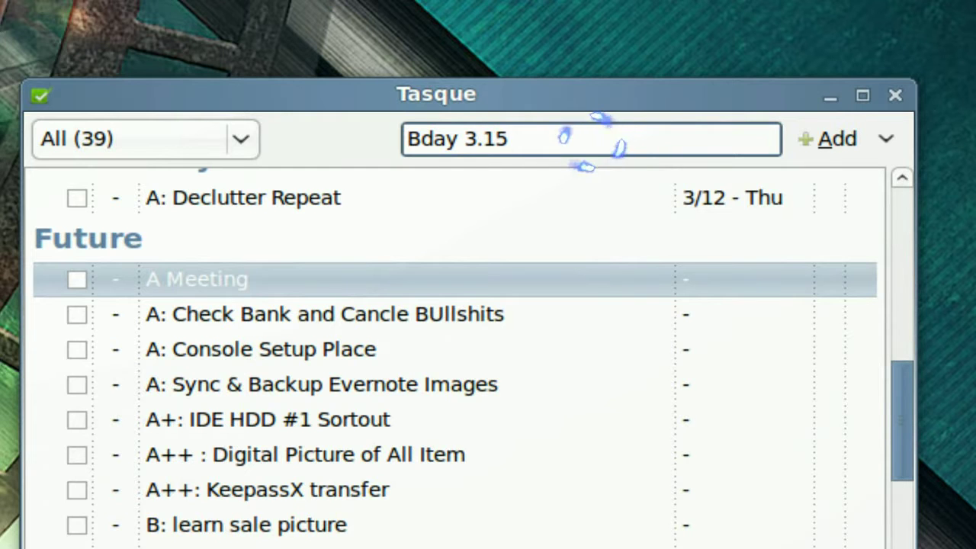
text(5)
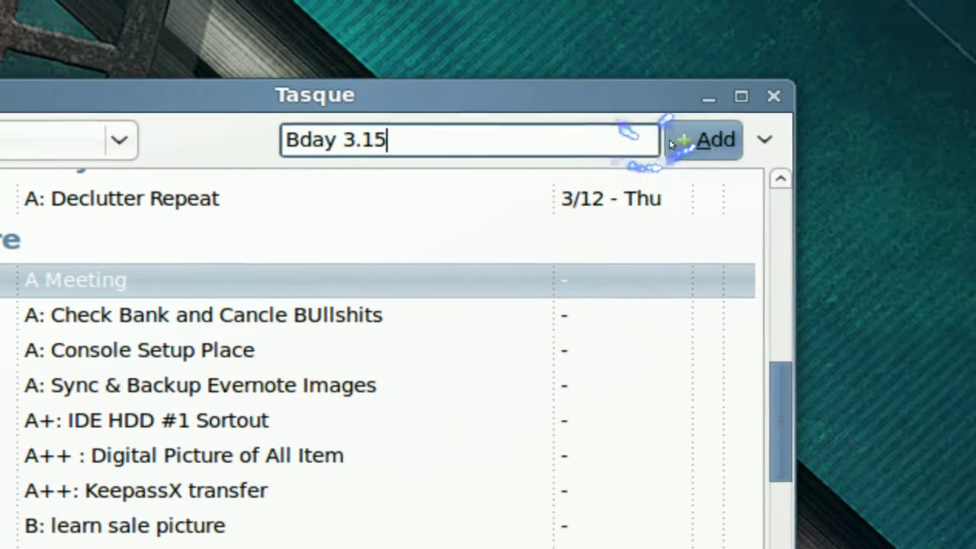
key(Return)
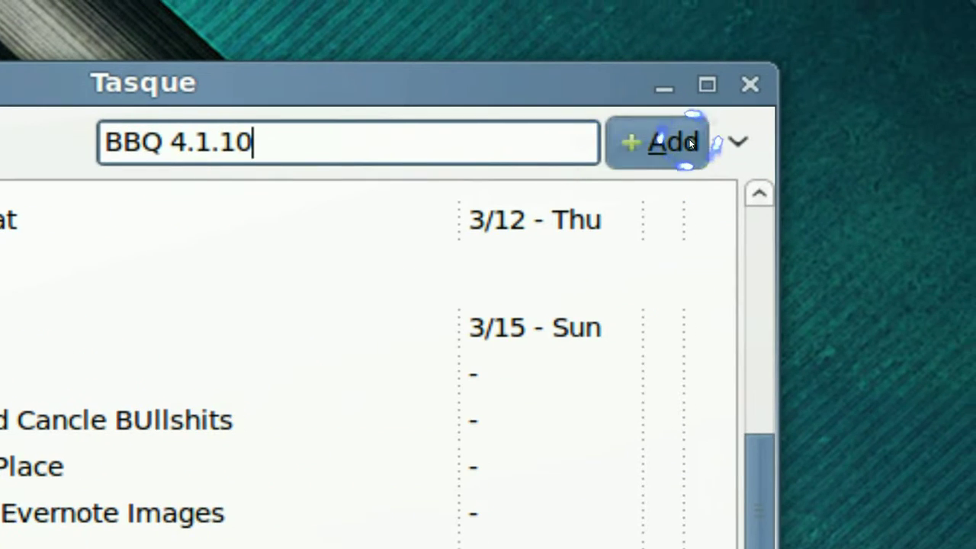
Add a barbecue task with its full date including the year in the task text, "BBQ 4.1.10".
click(922, 128)
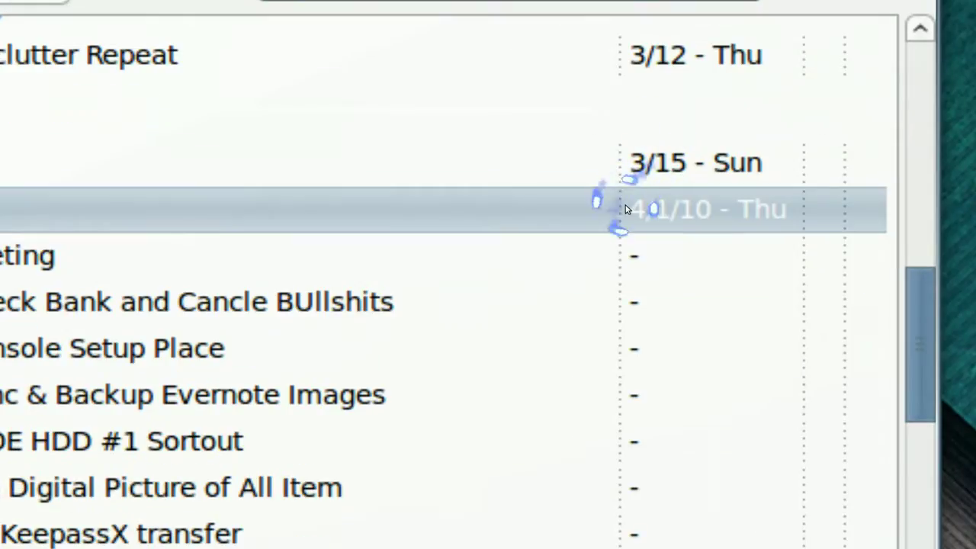
click(147, 242)
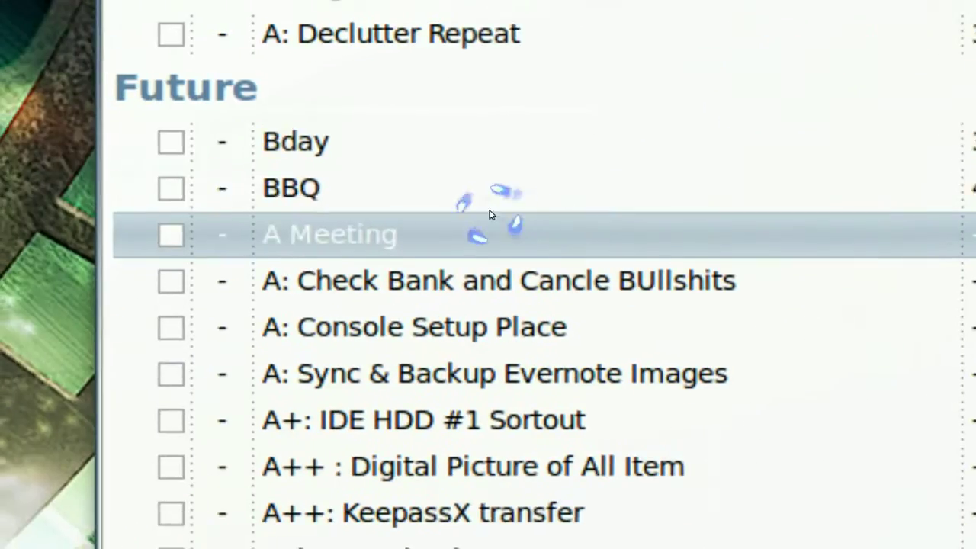
click(148, 221)
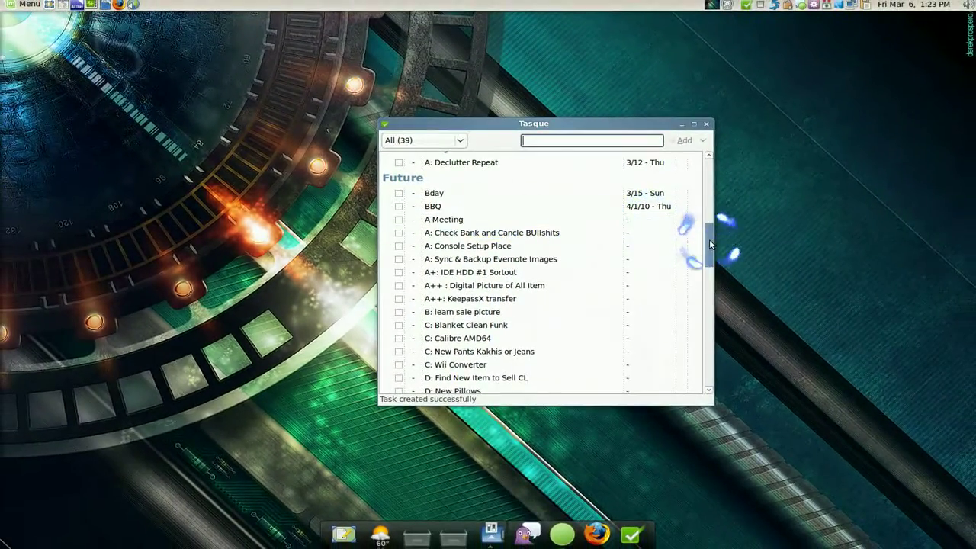
Look through the task list by due date group, from Overdue, Today and Tomorrow to Future and Completed.
drag(708, 248, 709, 158)
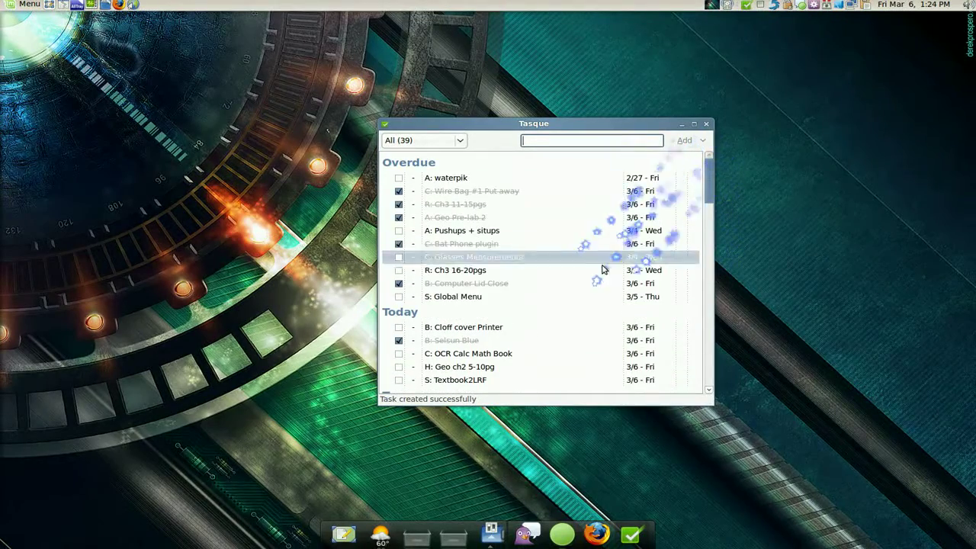
scroll(565, 301, down, 2)
click(538, 317)
scroll(535, 319, down, 4)
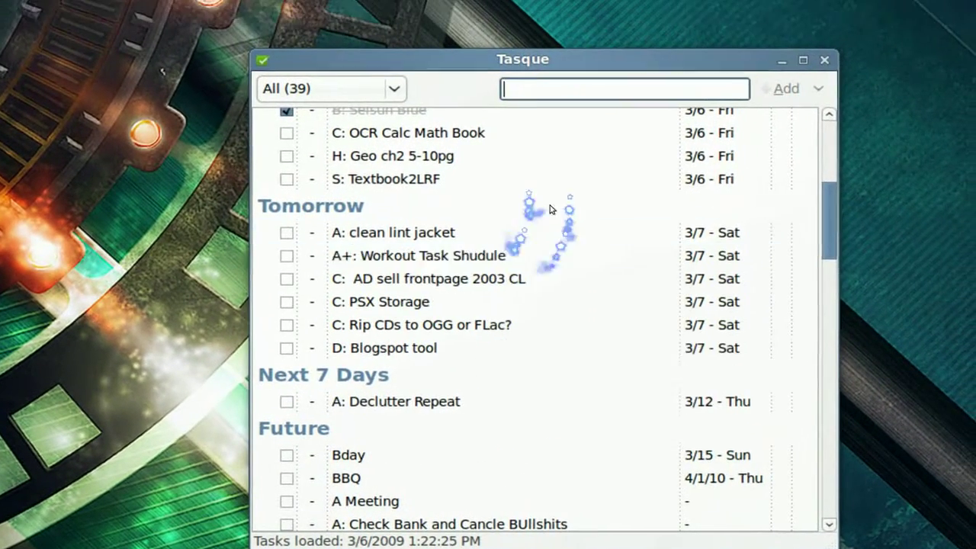
scroll(561, 169, up, 5)
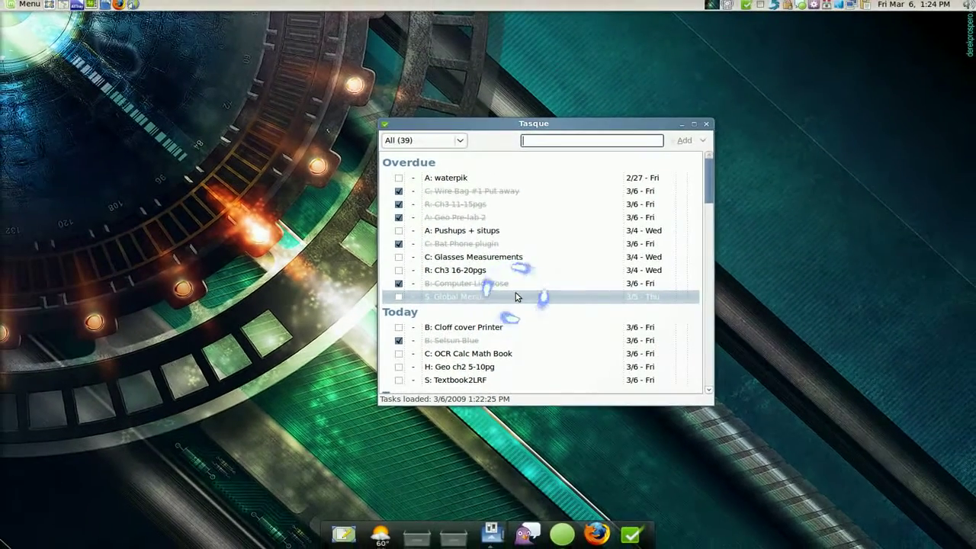
click(551, 284)
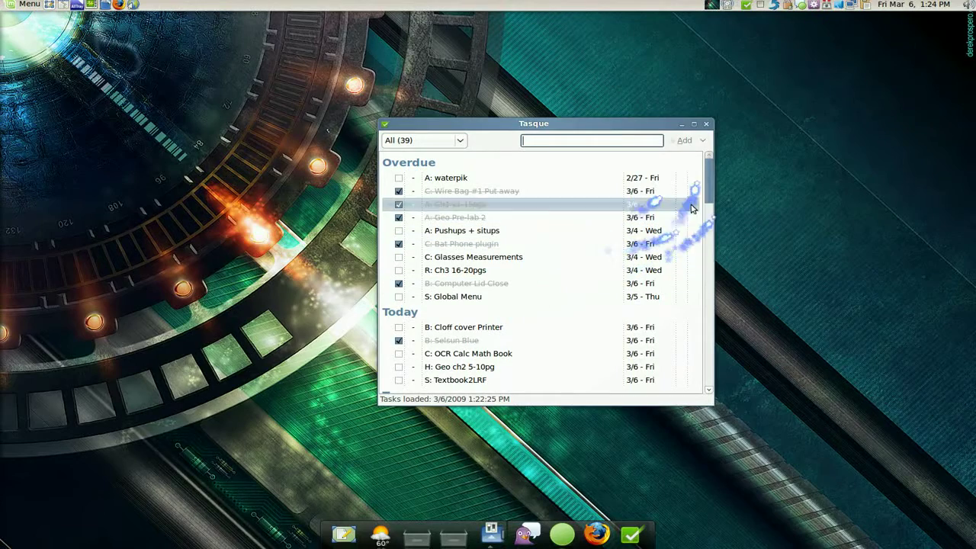
drag(710, 184, 697, 314)
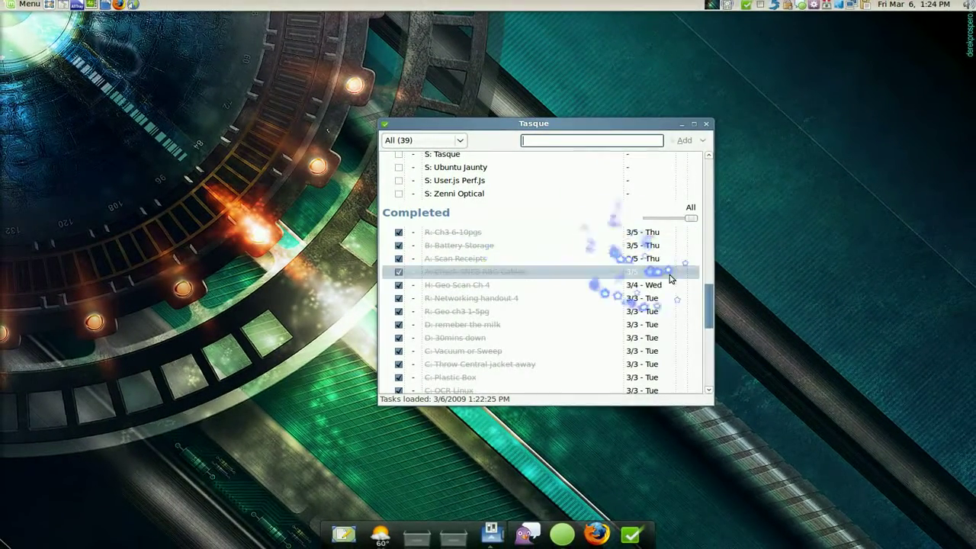
scroll(705, 286, up, 3)
scroll(707, 289, up, 6)
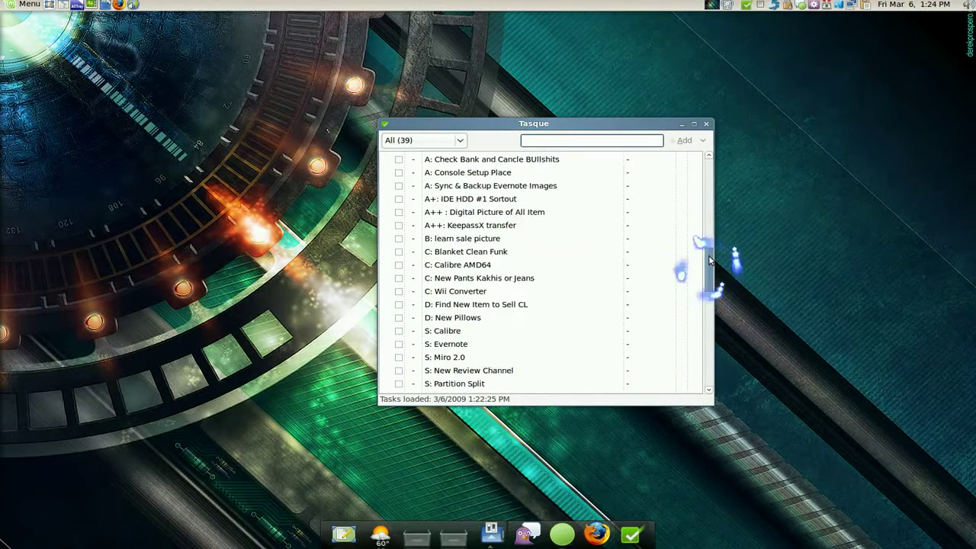
scroll(709, 228, up, 5)
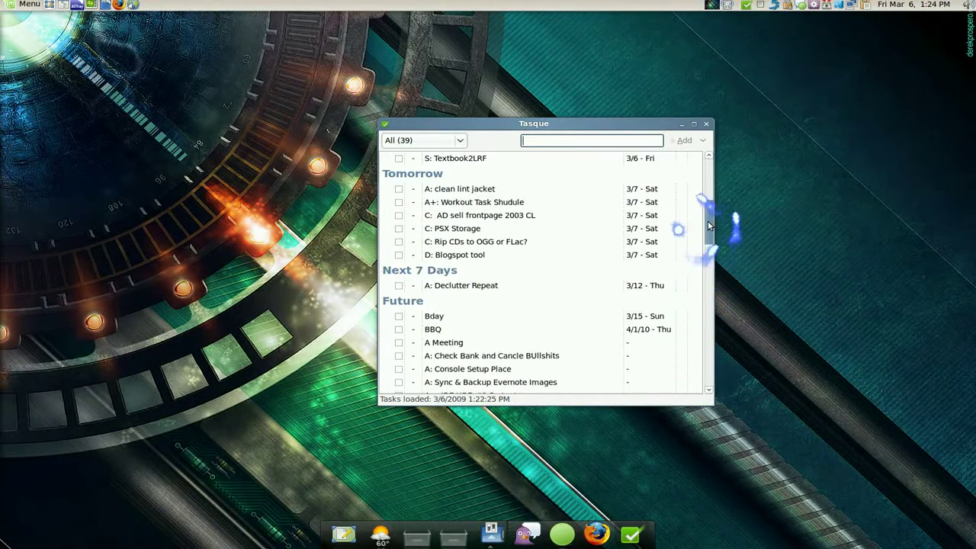
click(461, 279)
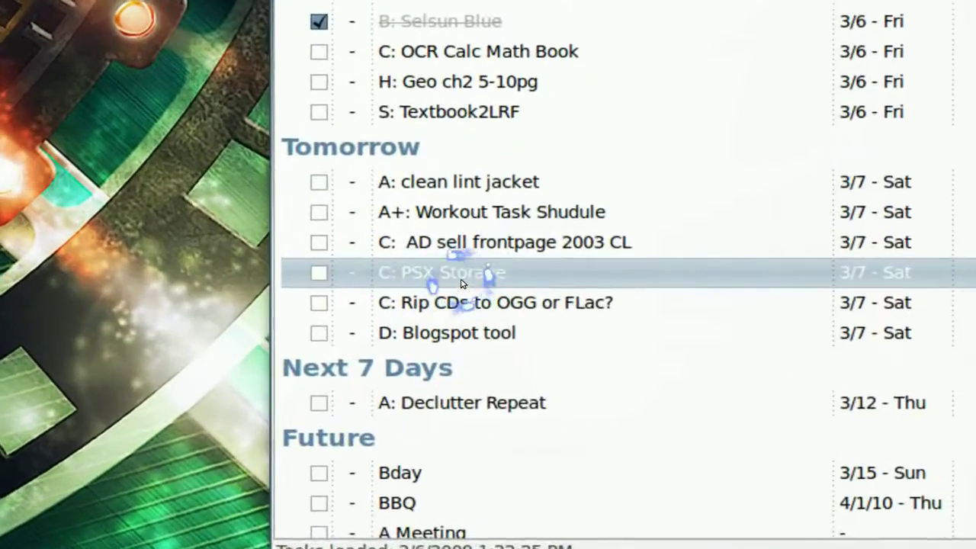
click(460, 235)
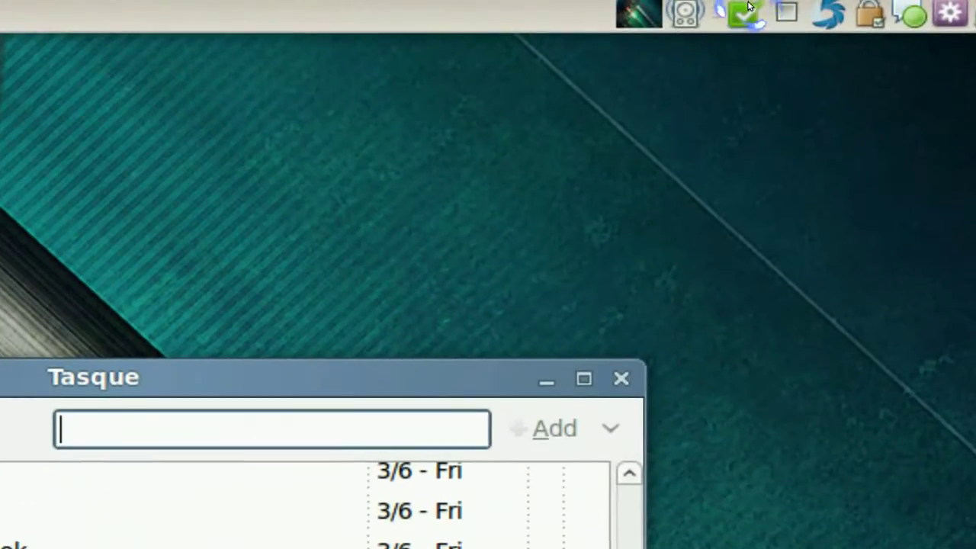
Open the Tasque preferences and set the task management system to Remember the Milk.
right_click(748, 5)
click(770, 115)
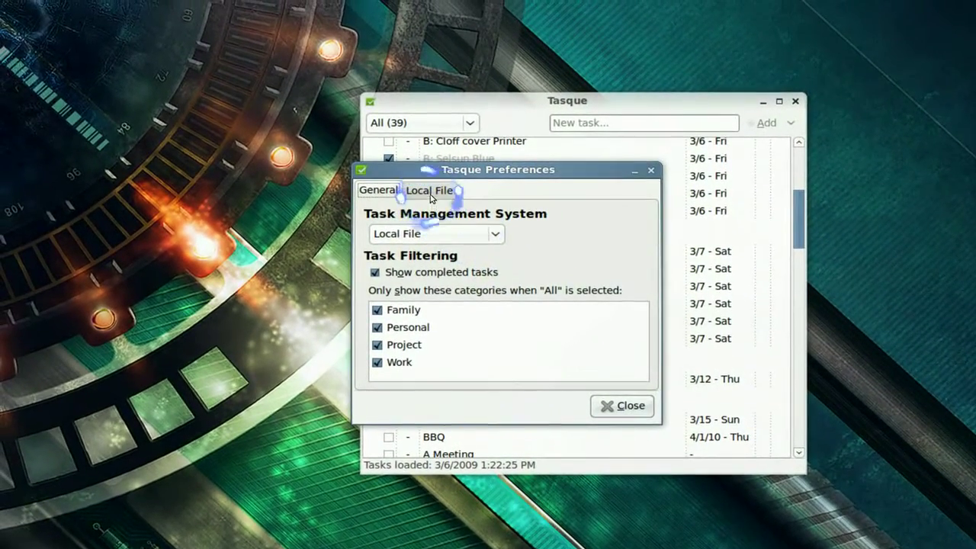
click(431, 192)
click(379, 191)
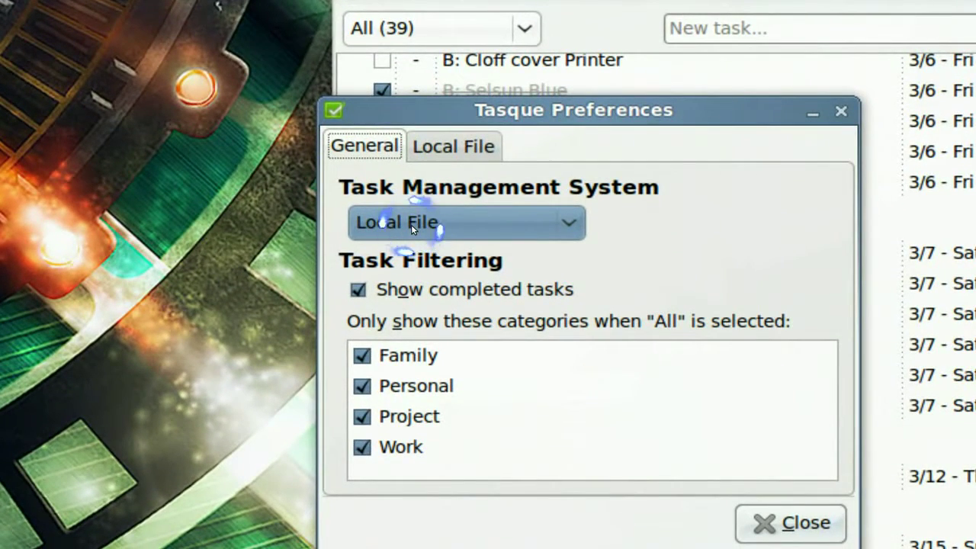
click(411, 224)
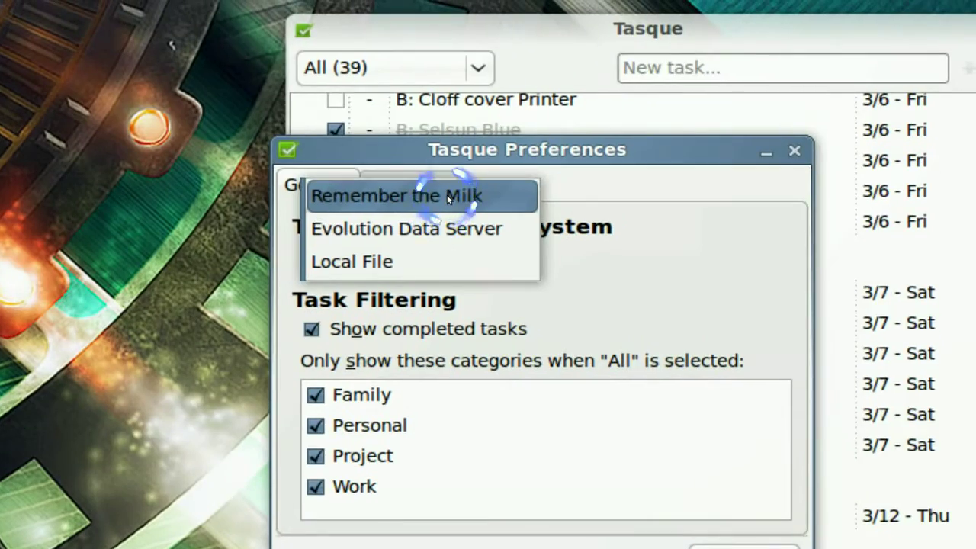
click(446, 195)
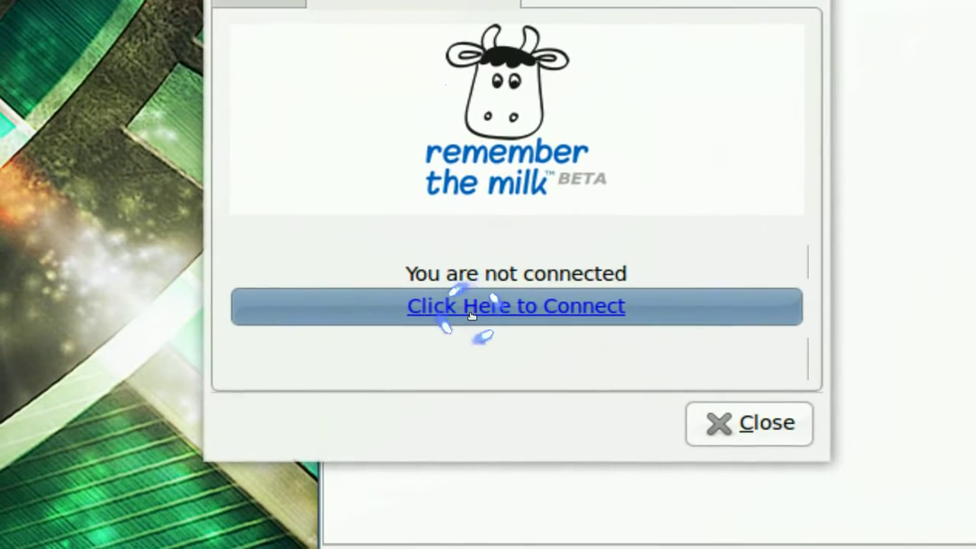
Connect to Remember the Milk, allow API access in the browser, and complete the account link in the preferences.
click(468, 330)
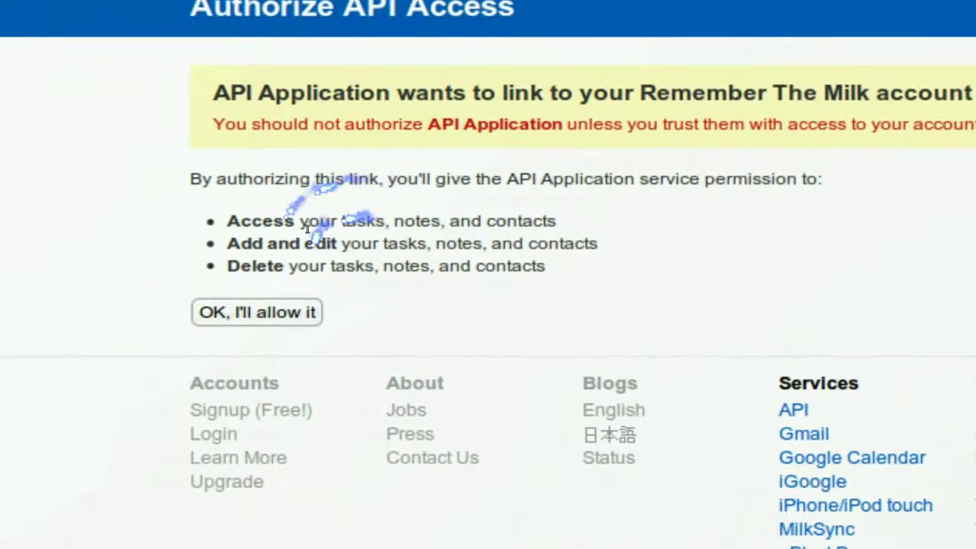
click(191, 352)
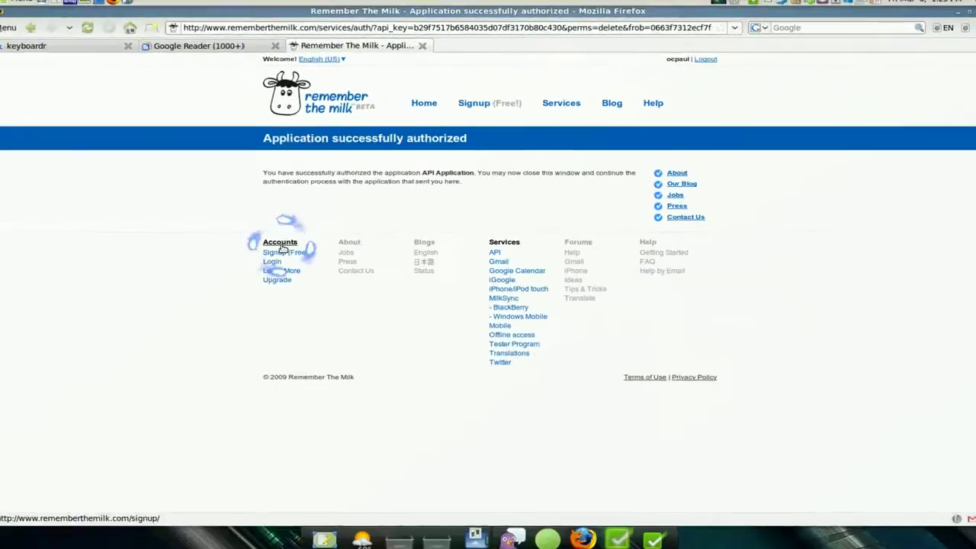
click(647, 533)
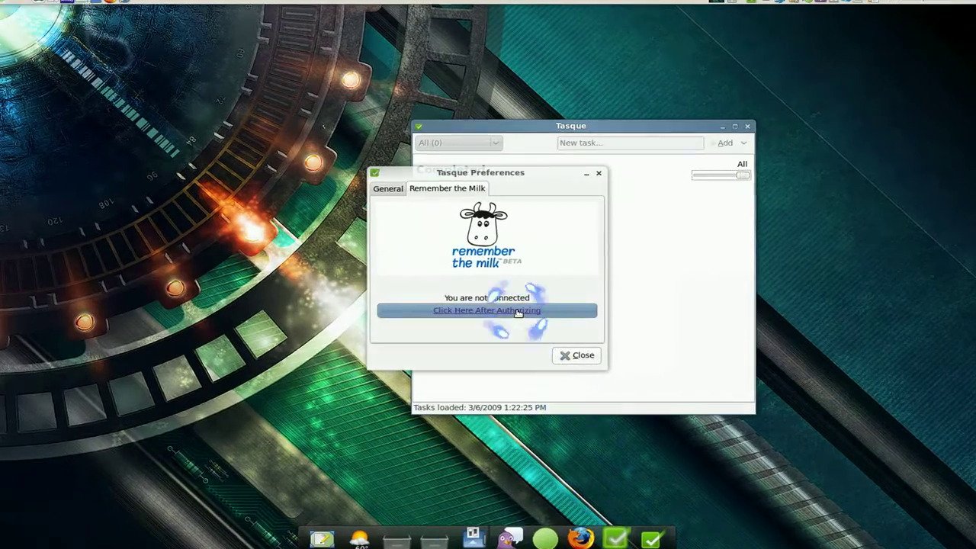
click(517, 311)
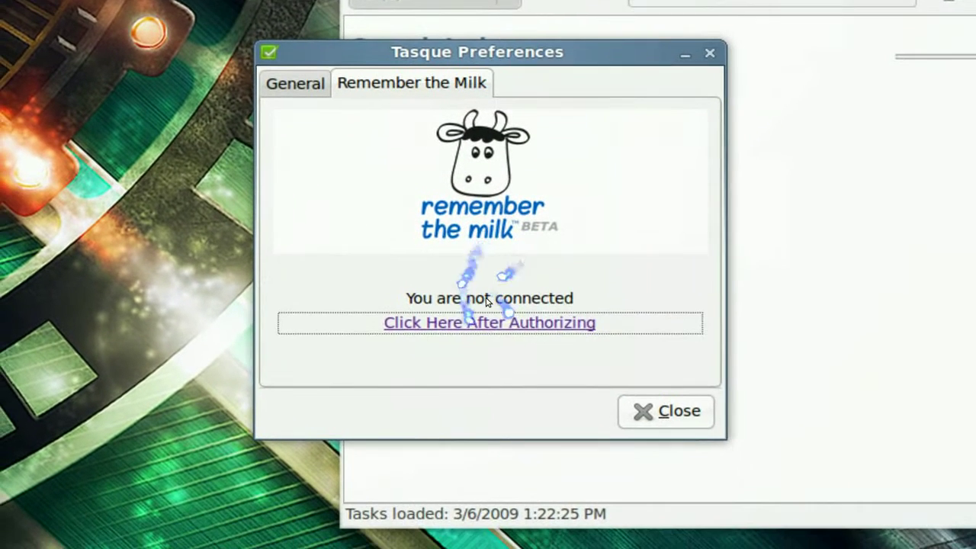
click(465, 330)
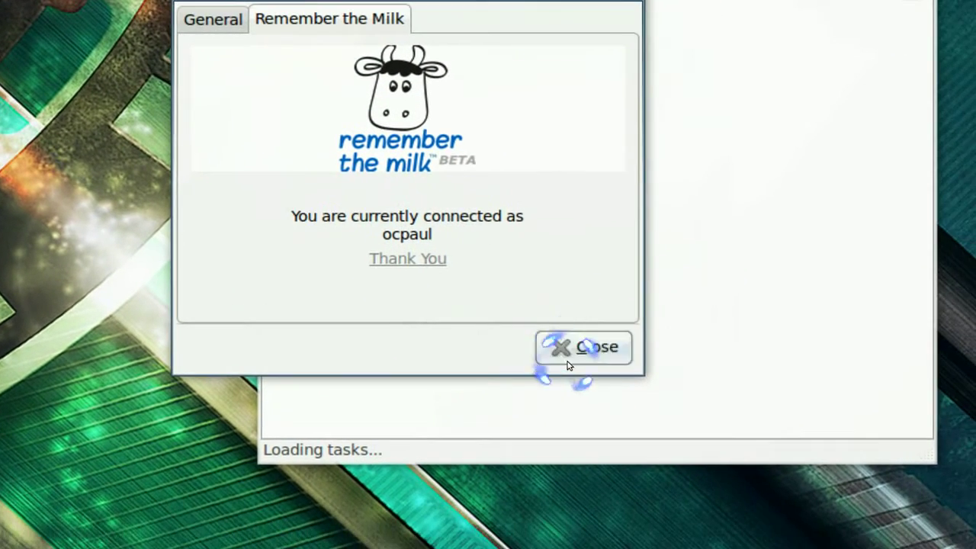
click(579, 348)
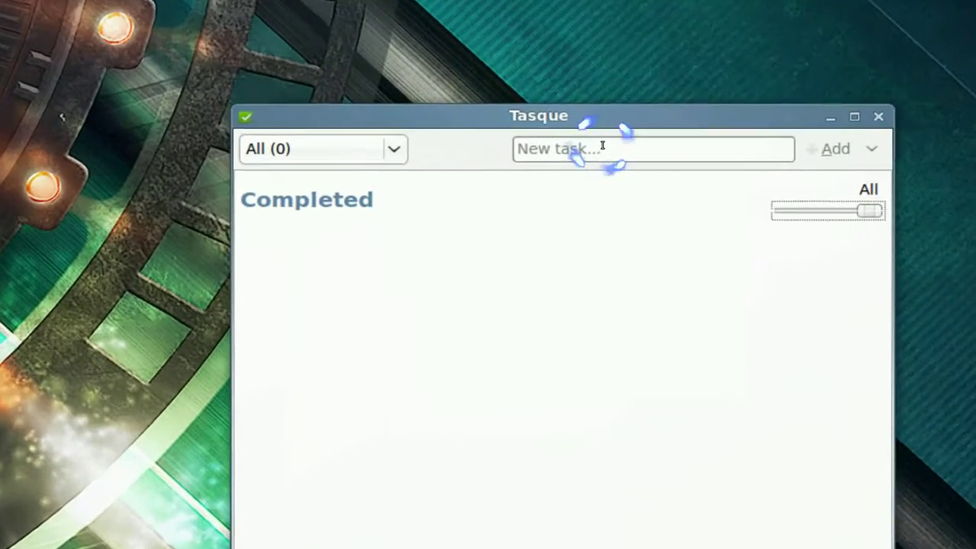
Add a swimming task with its date in the task text, "Swimming 4.20", and refresh the tasks to sync with Remember the Milk.
click(602, 145)
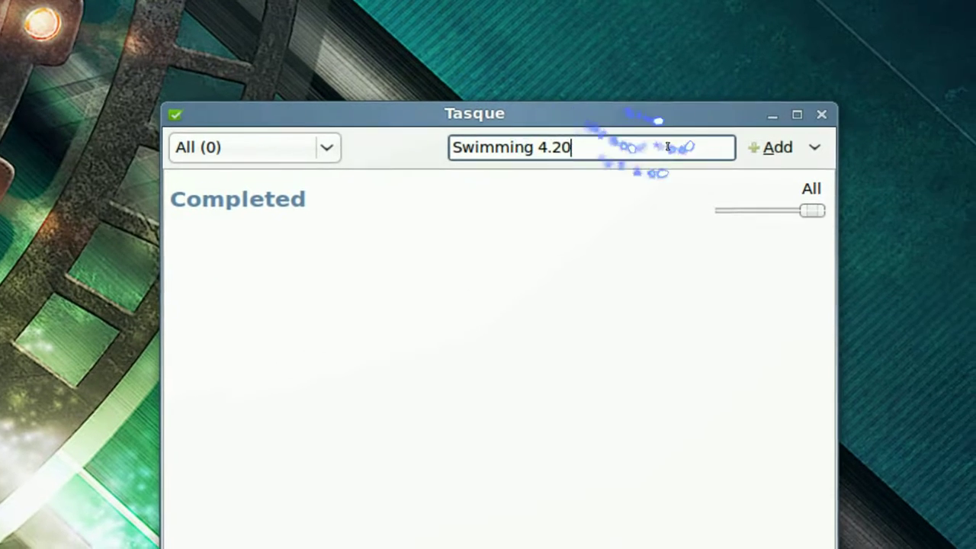
click(707, 148)
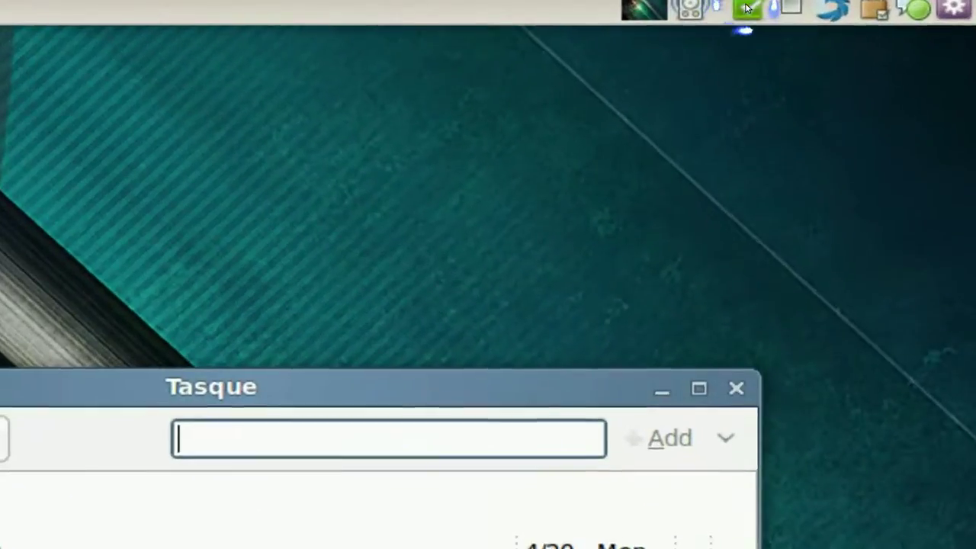
click(746, 5)
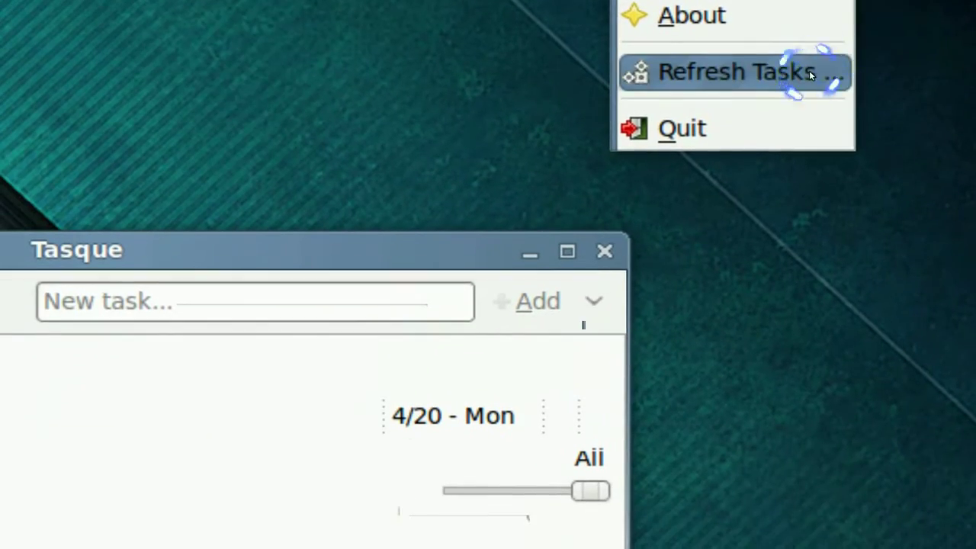
click(810, 73)
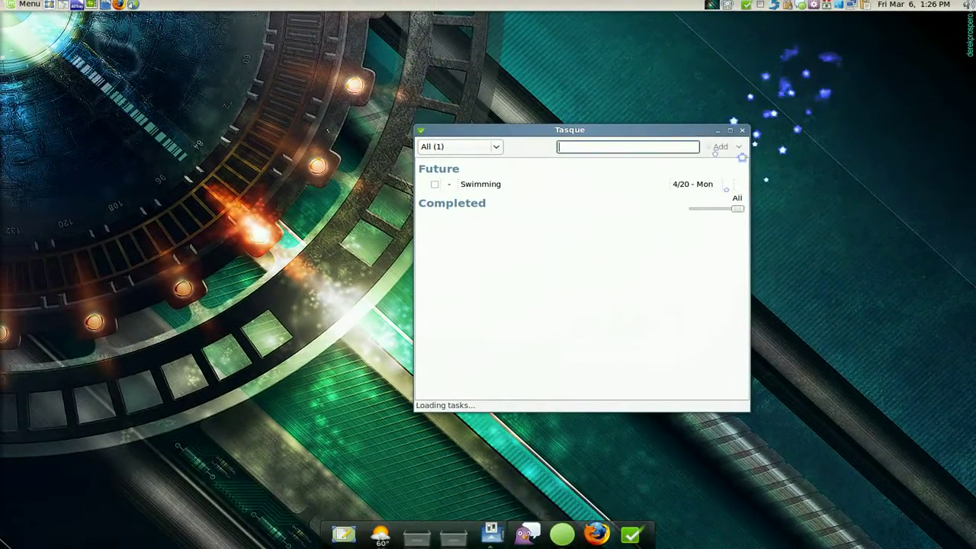
Switch to Firefox, go to the Remember the Milk home page, and open the list of all tasks.
click(596, 538)
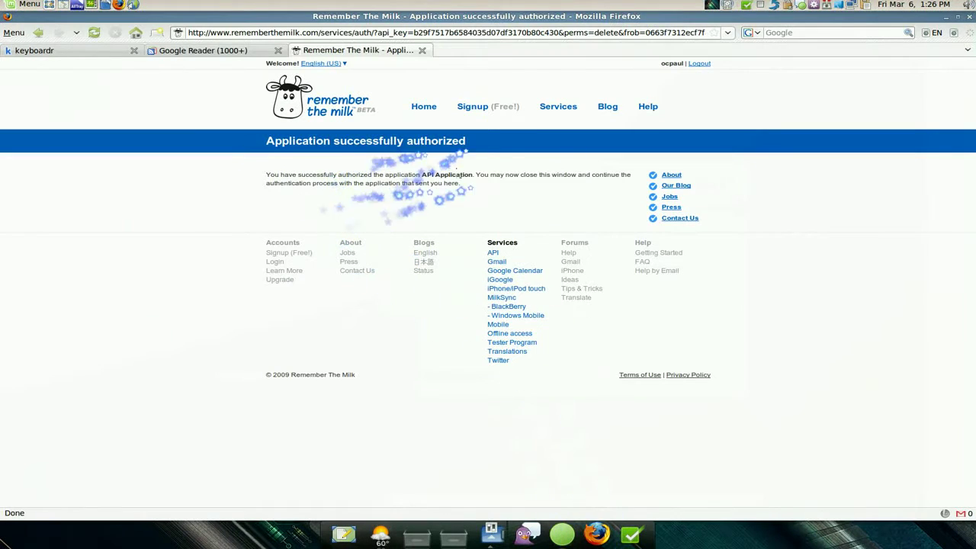
click(335, 101)
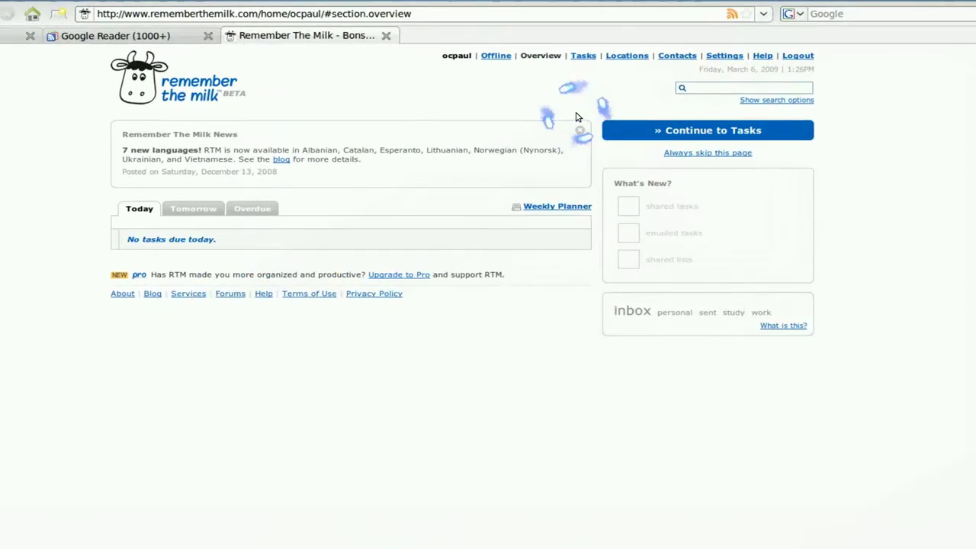
click(663, 130)
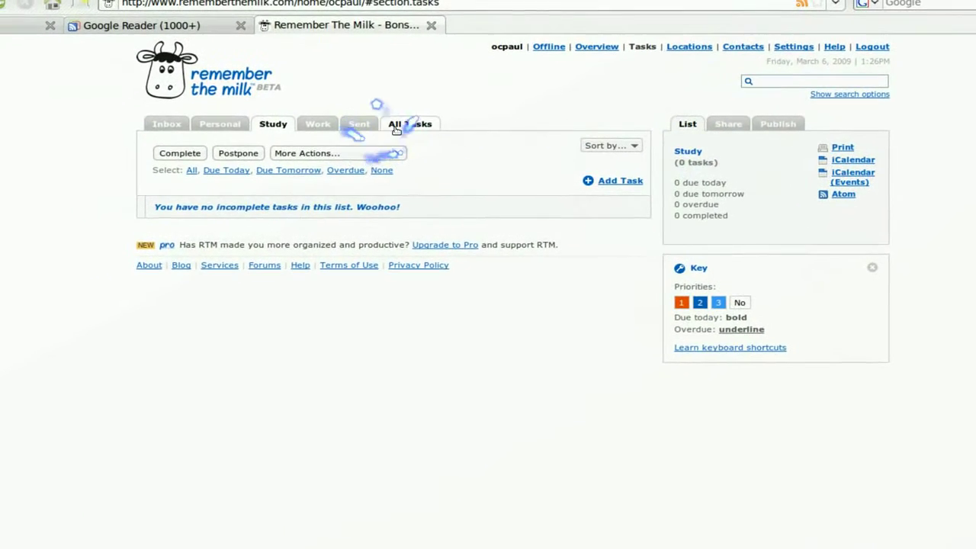
click(326, 122)
Check the synced Swimming task's details and due date in Remember the Milk, and return to the Tasque window.
click(242, 207)
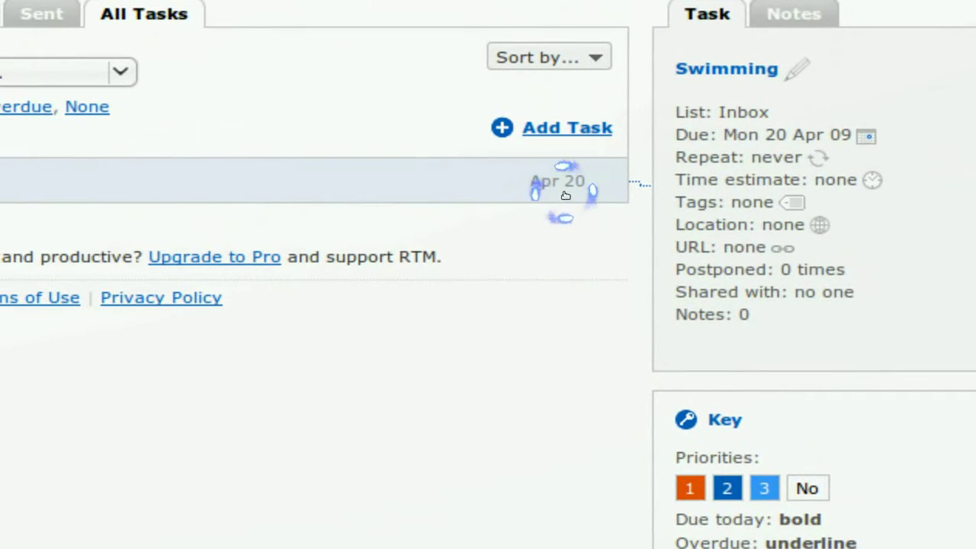
click(565, 195)
click(538, 260)
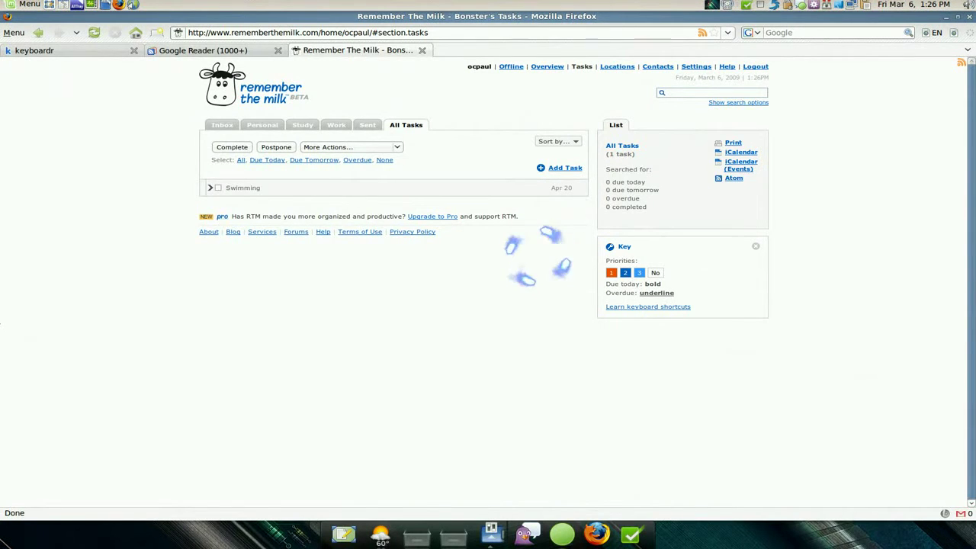
click(632, 534)
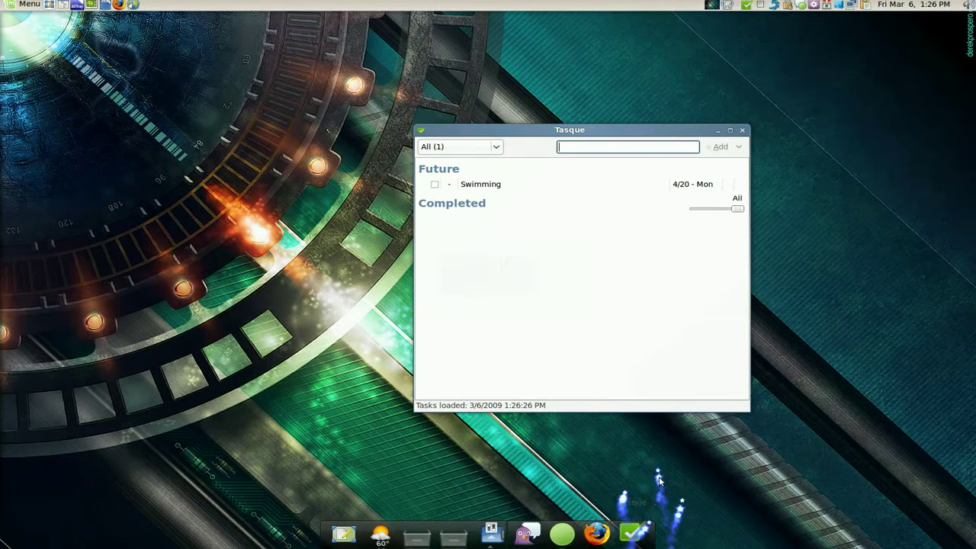